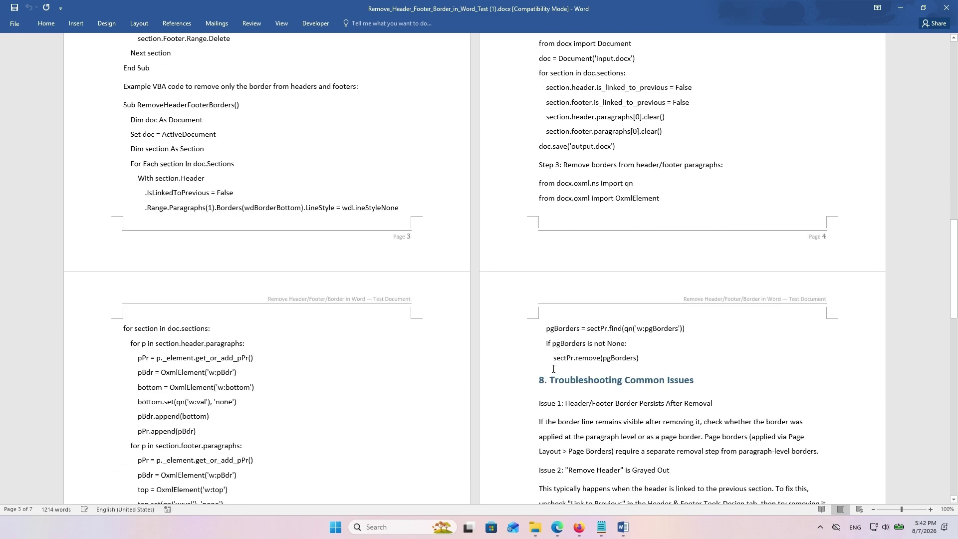
Check the headers, footers and border lines on the document's remaining pages, then close it and clear the desktop.
{"action": "scroll", "coordinate": [415, 265], "scroll_direction": "down", "scroll_amount": 5}
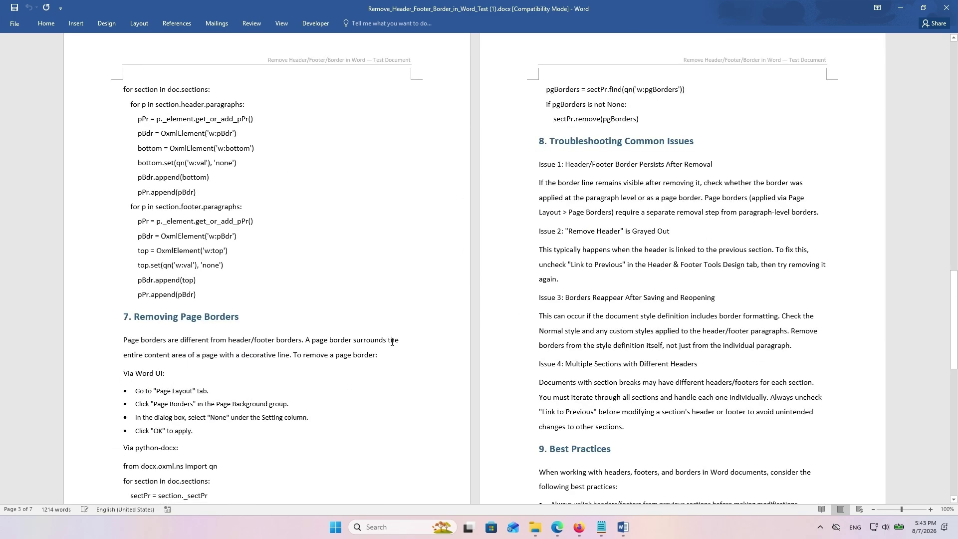
{"action": "scroll", "coordinate": [549, 325], "scroll_direction": "down", "scroll_amount": 7}
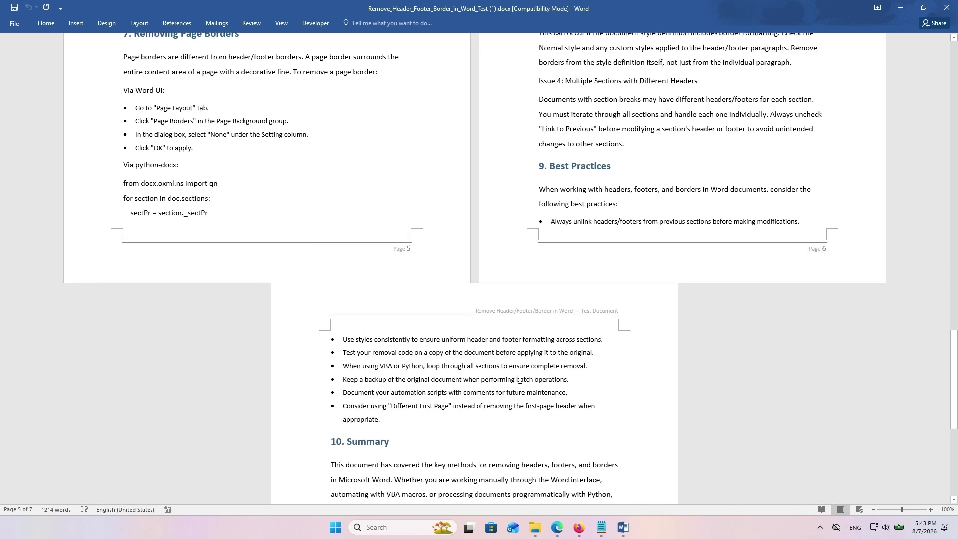
{"action": "scroll", "coordinate": [549, 325], "scroll_direction": "down", "scroll_amount": 2}
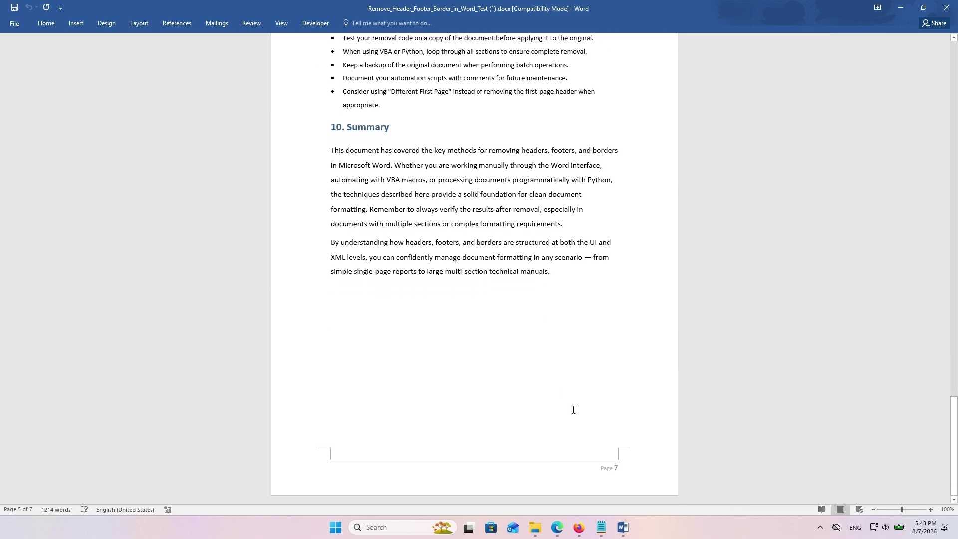
{"action": "left_click", "coordinate": [947, 8]}
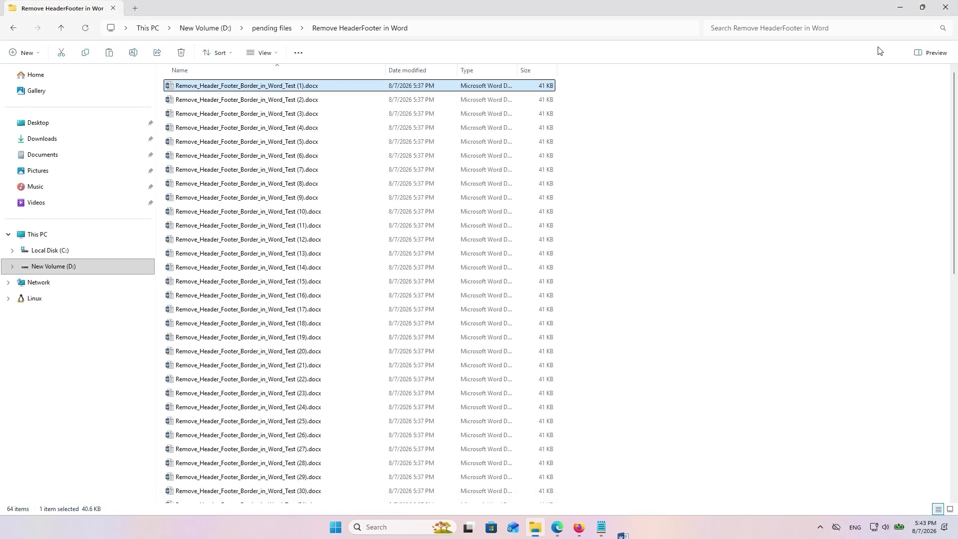
{"action": "left_click", "coordinate": [902, 10]}
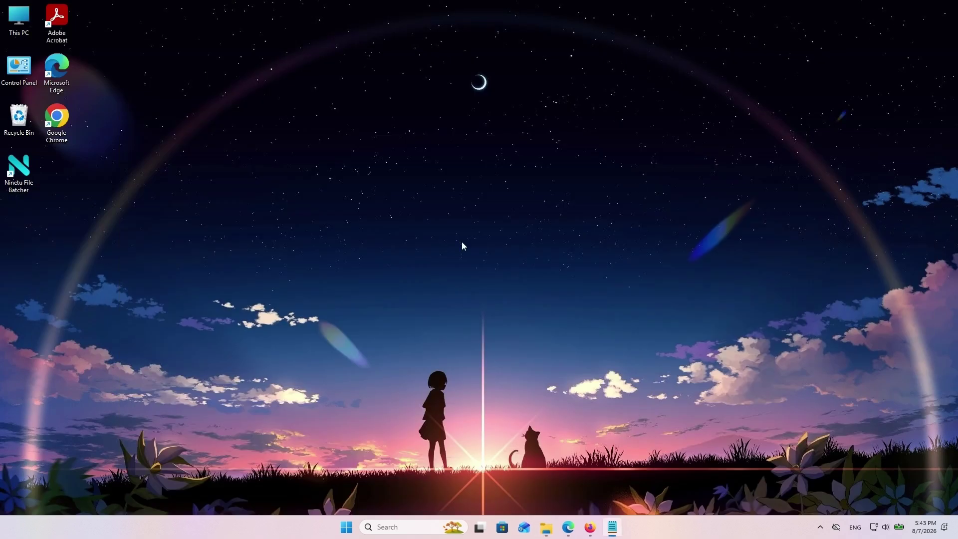
Launch Ninetu File Batcher and open its Remove Header/Footer in Word tool.
{"action": "double_click", "coordinate": [22, 173]}
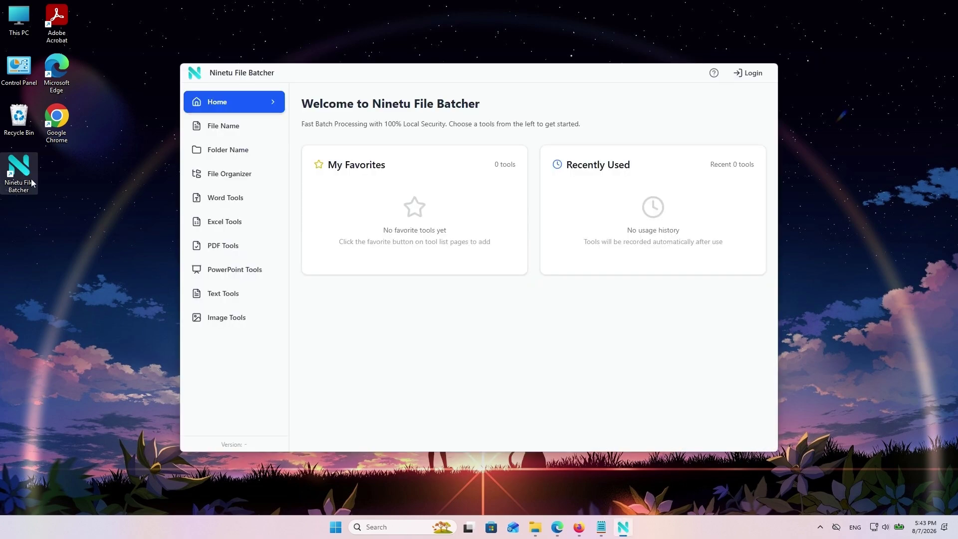
{"action": "left_click", "coordinate": [228, 200]}
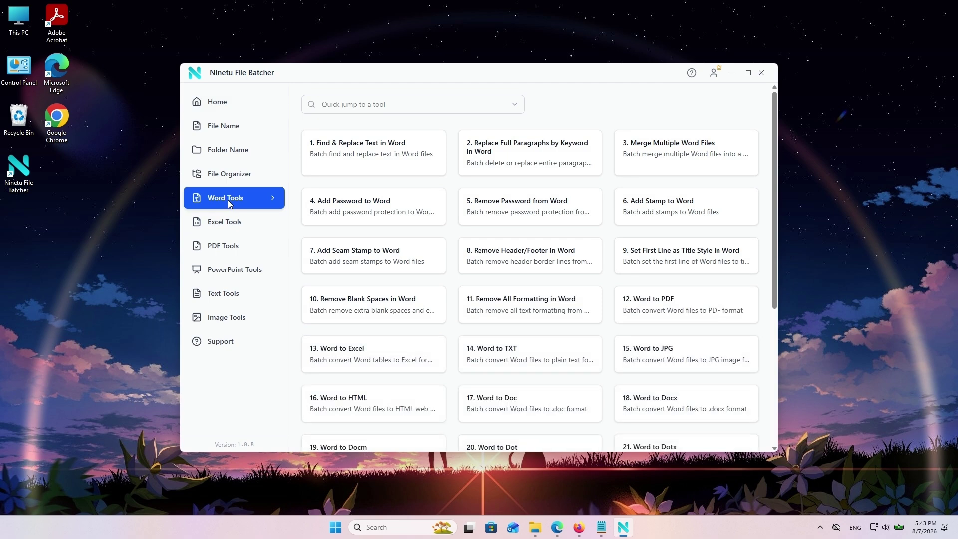
{"action": "left_click", "coordinate": [505, 262]}
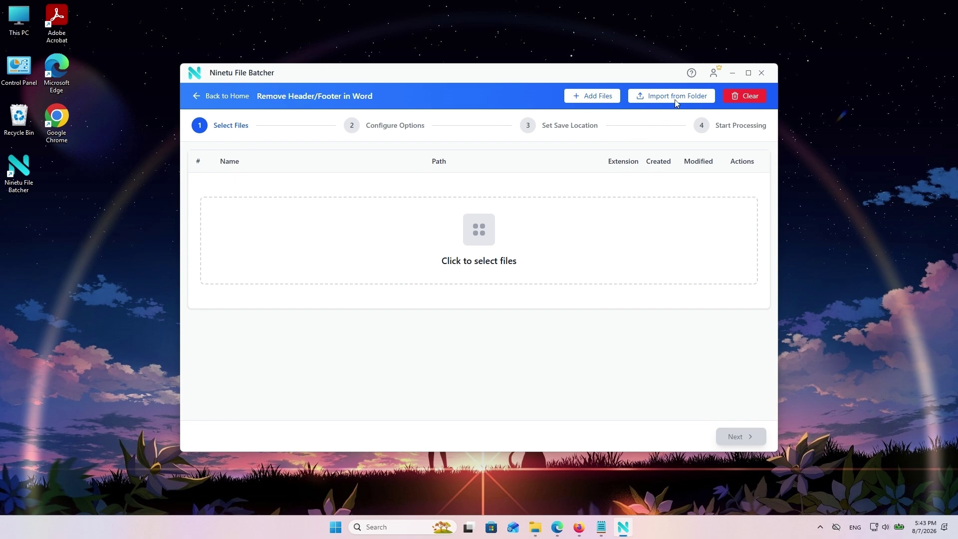
Add Remove_Header_Footer_Border_in_Word_Test (1).docx through (64).docx from the Remove HeaderFooter in Word folder and review the list through its last page.
{"action": "left_click", "coordinate": [600, 96]}
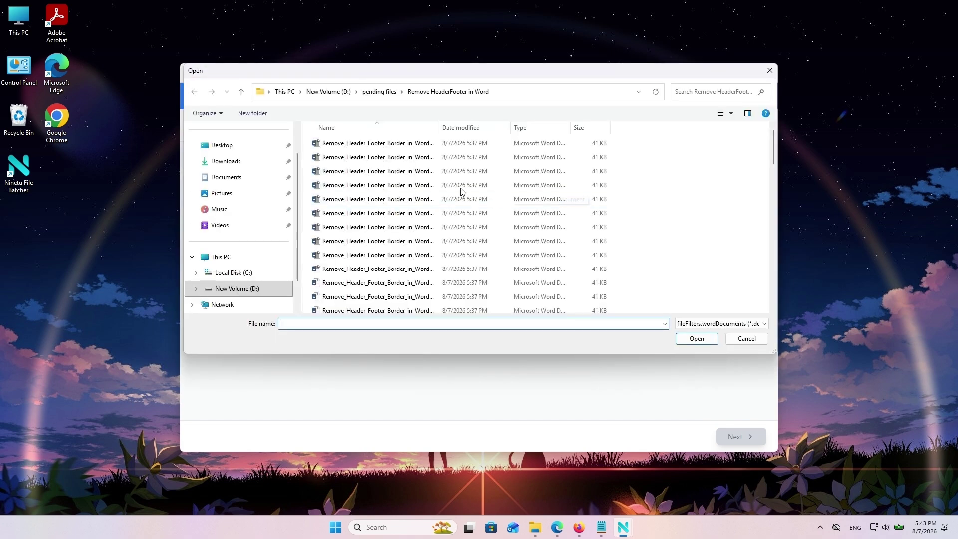
{"action": "left_click", "coordinate": [378, 143]}
{"action": "scroll", "coordinate": [405, 204], "scroll_direction": "down", "scroll_amount": 15}
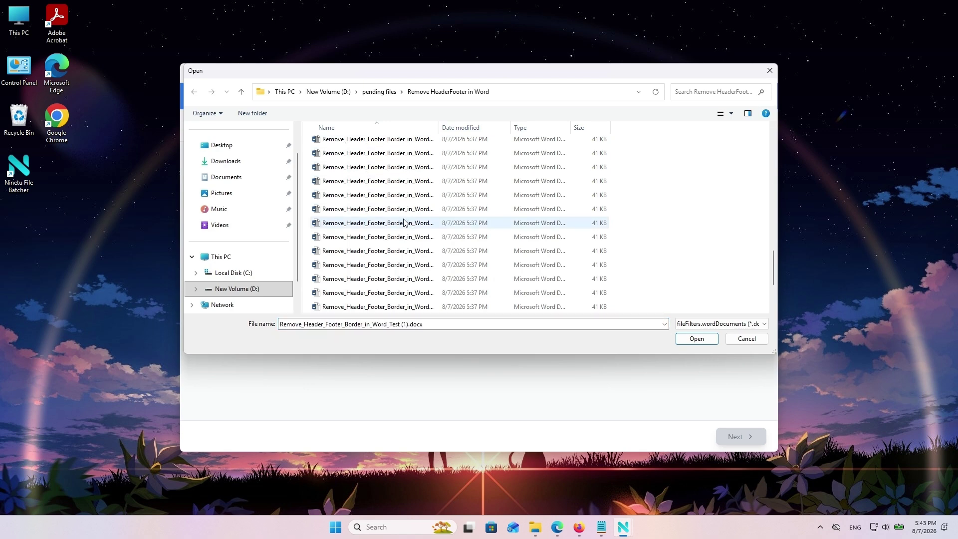
{"action": "left_click", "coordinate": [421, 307], "text": "shift"}
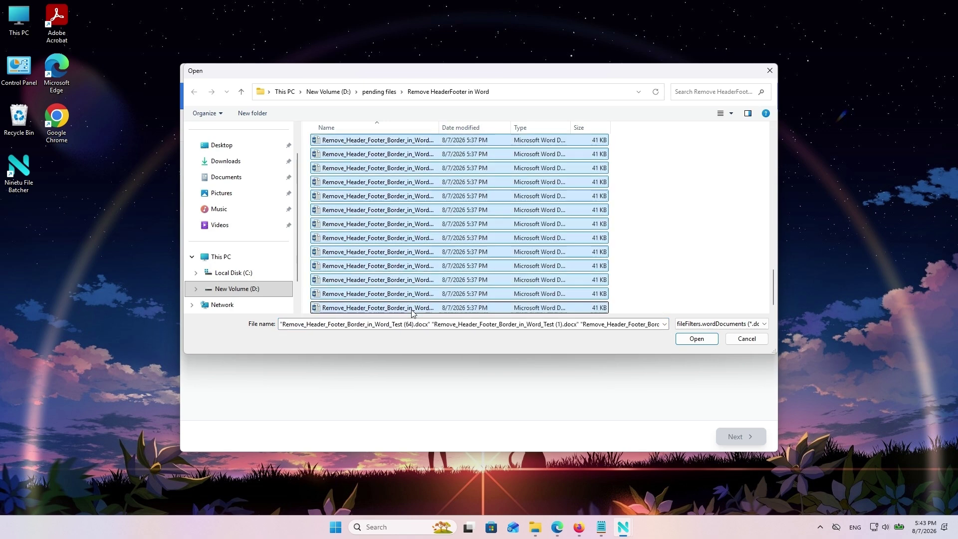
{"action": "left_click", "coordinate": [691, 339]}
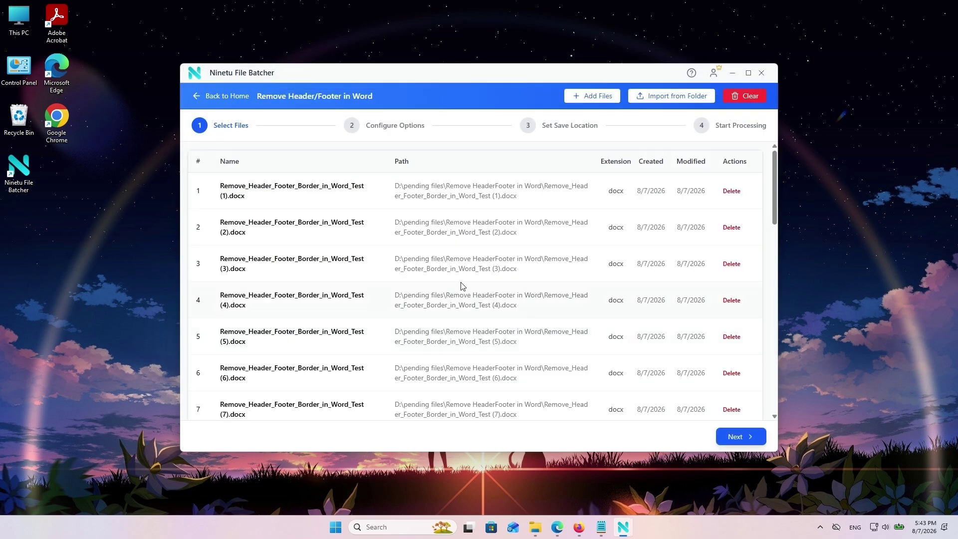
{"action": "scroll", "coordinate": [345, 390], "scroll_direction": "down", "scroll_amount": 6}
{"action": "scroll", "coordinate": [342, 397], "scroll_direction": "down", "scroll_amount": 6}
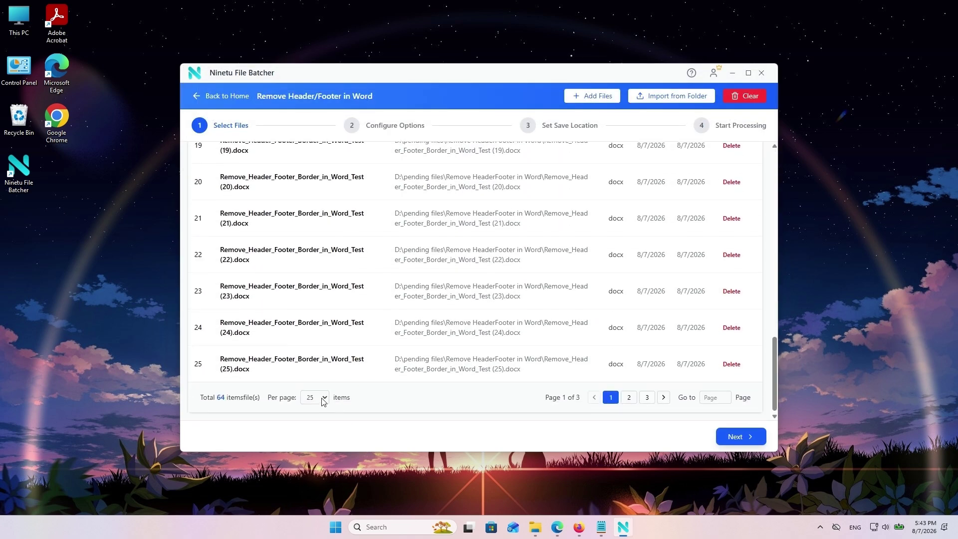
{"action": "left_click", "coordinate": [649, 398]}
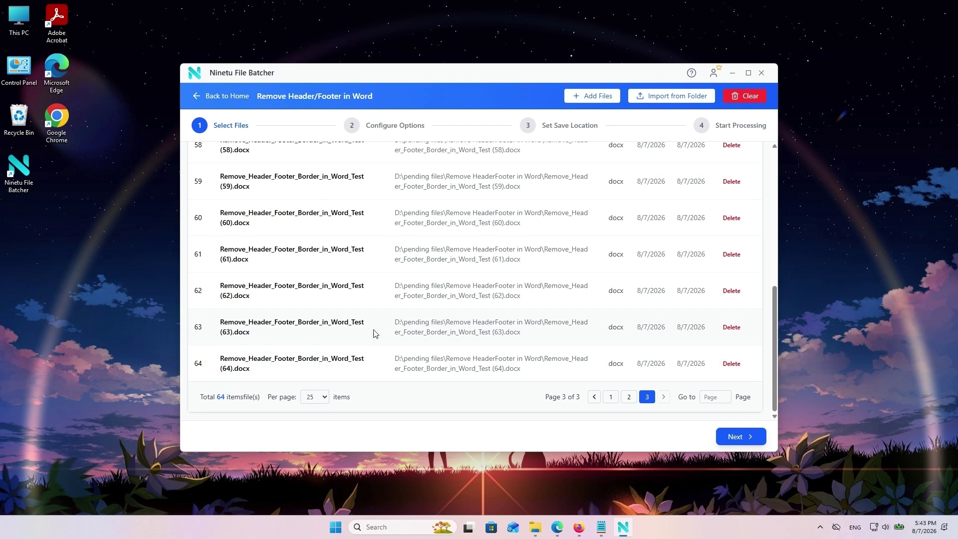
Enable footer removal in addition to the borders for the added files and proceed to the save location.
{"action": "left_click", "coordinate": [735, 437]}
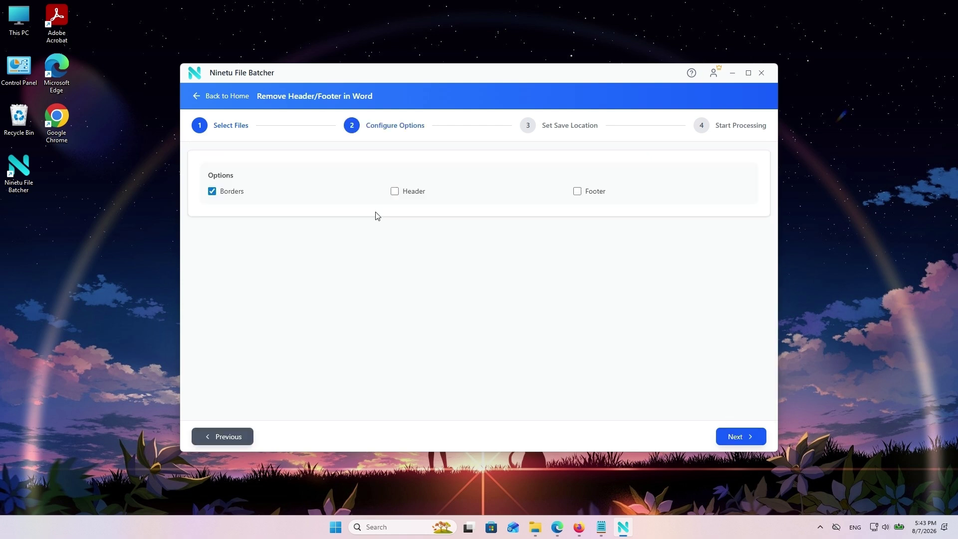
{"action": "left_click", "coordinate": [577, 192]}
{"action": "left_click", "coordinate": [735, 437]}
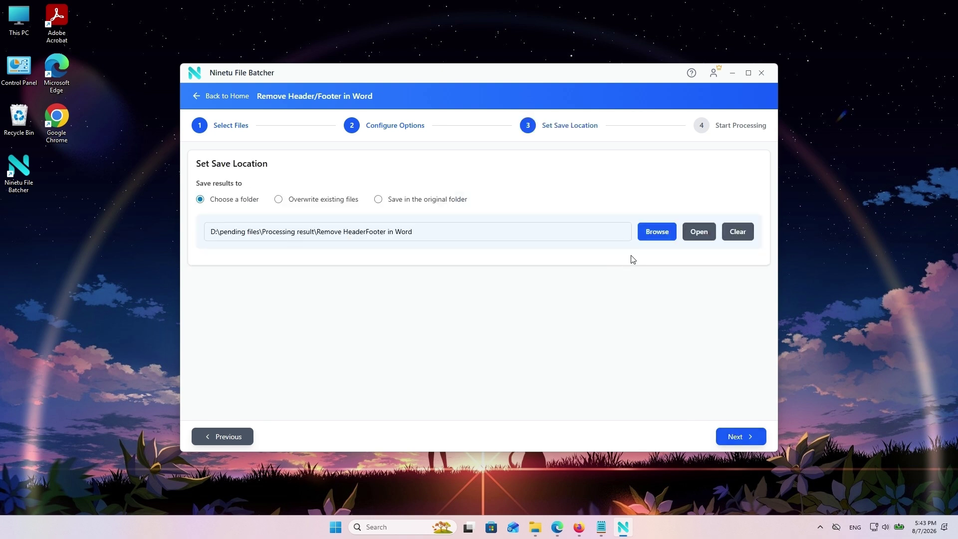
Set the save folder to D:\pending files\Processing result\Remove HeaderFooter in Word and start the batch processing.
{"action": "left_click", "coordinate": [644, 238]}
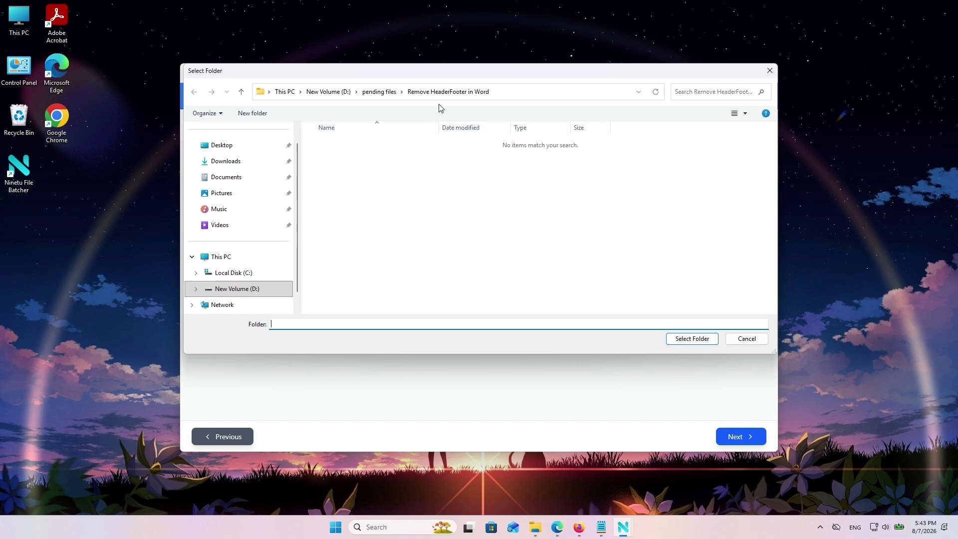
{"action": "left_click", "coordinate": [379, 92]}
{"action": "scroll", "coordinate": [402, 225], "scroll_direction": "down", "scroll_amount": 5}
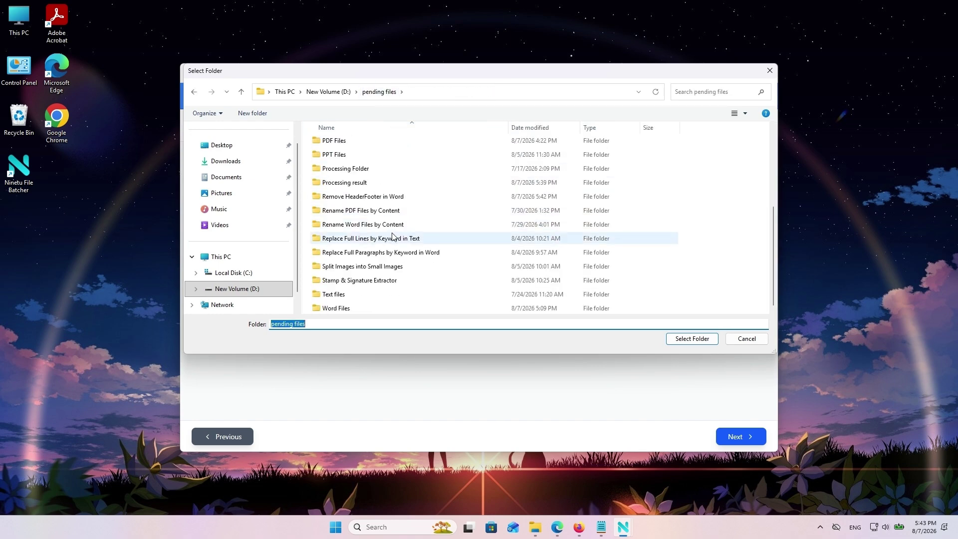
{"action": "double_click", "coordinate": [363, 185]}
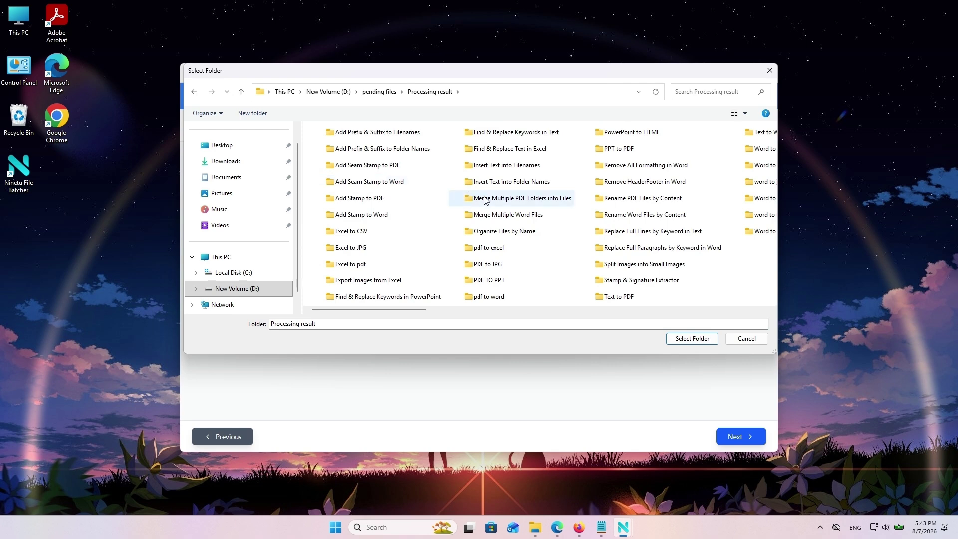
{"action": "scroll", "coordinate": [469, 200], "scroll_direction": "right", "scroll_amount": 3}
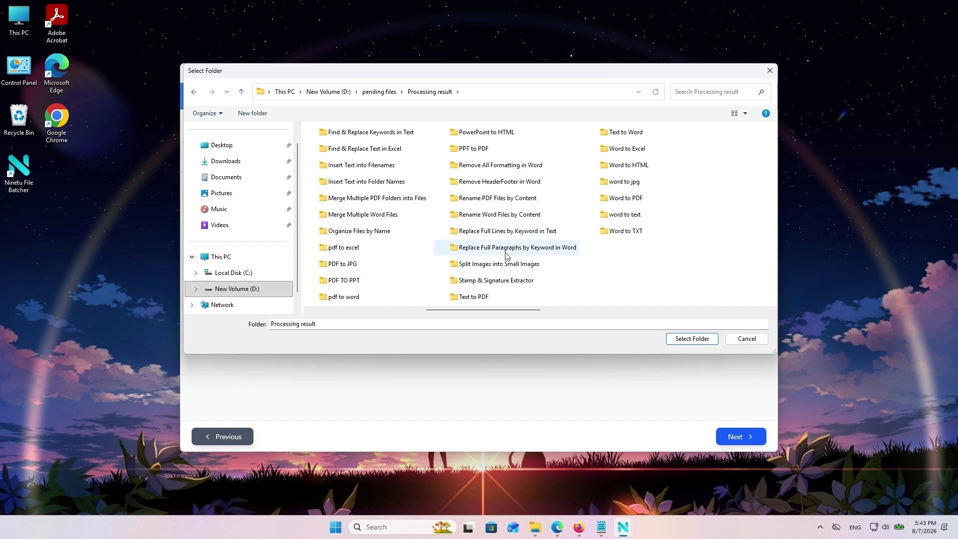
{"action": "left_click", "coordinate": [504, 182]}
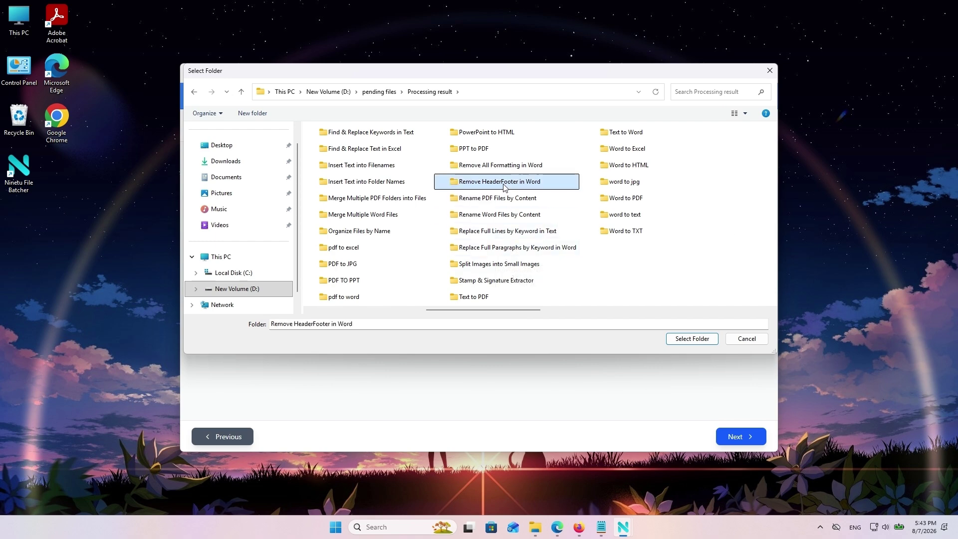
{"action": "left_click", "coordinate": [689, 340]}
{"action": "left_click", "coordinate": [720, 440]}
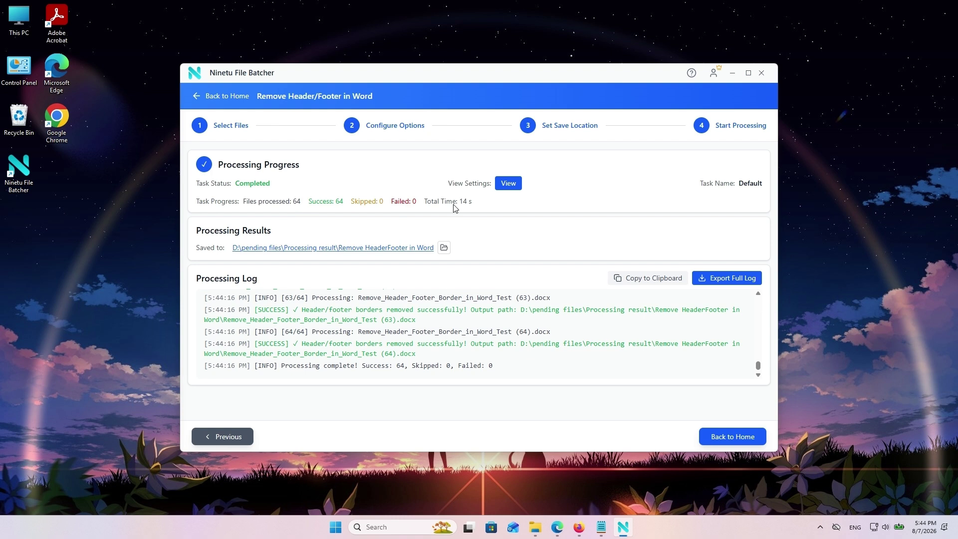
Copy the processing log, then open the results folder and widen its Name column to review the full file names.
{"action": "left_click", "coordinate": [651, 280]}
{"action": "left_click", "coordinate": [445, 251]}
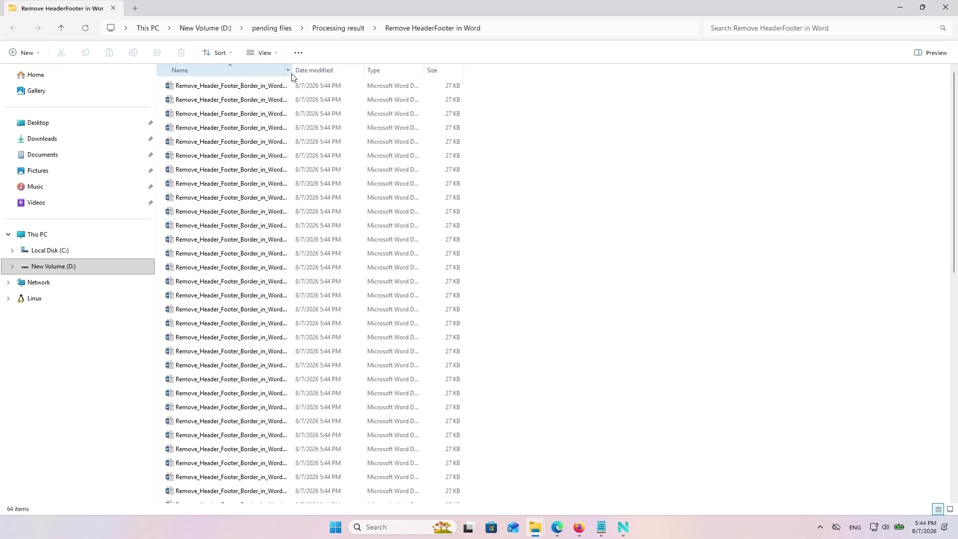
{"action": "left_click_drag", "start_coordinate": [293, 69], "coordinate": [365, 70]}
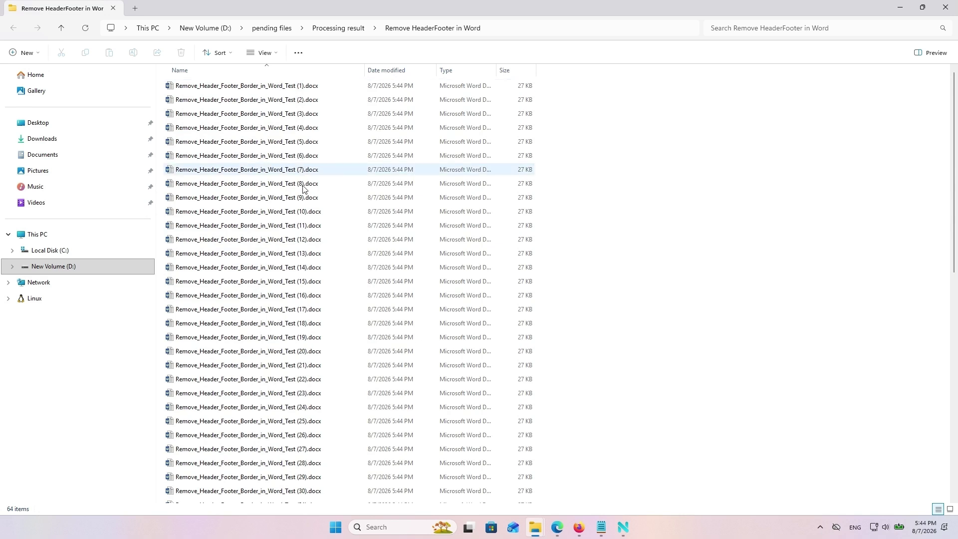
{"action": "scroll", "coordinate": [305, 349], "scroll_direction": "down", "scroll_amount": 10}
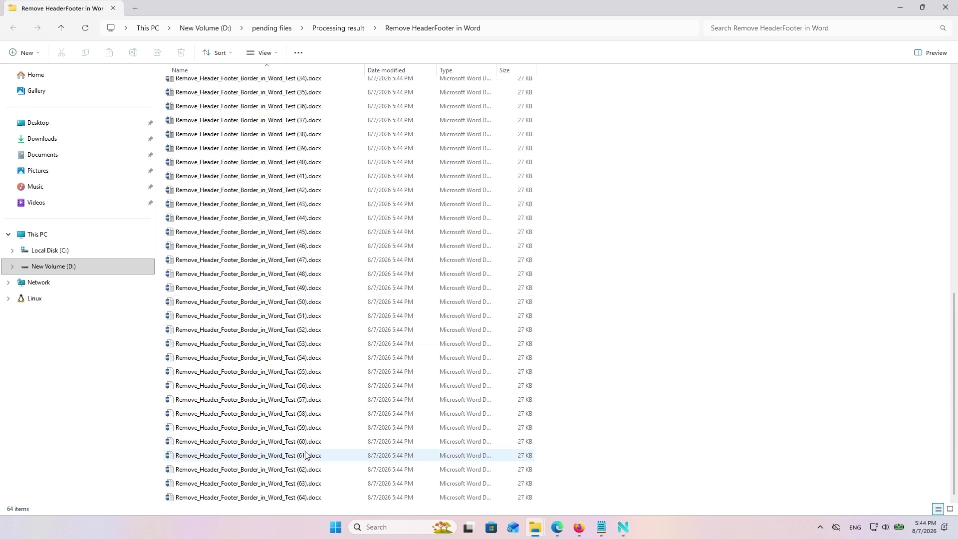
{"action": "scroll", "coordinate": [290, 250], "scroll_direction": "up", "scroll_amount": 8}
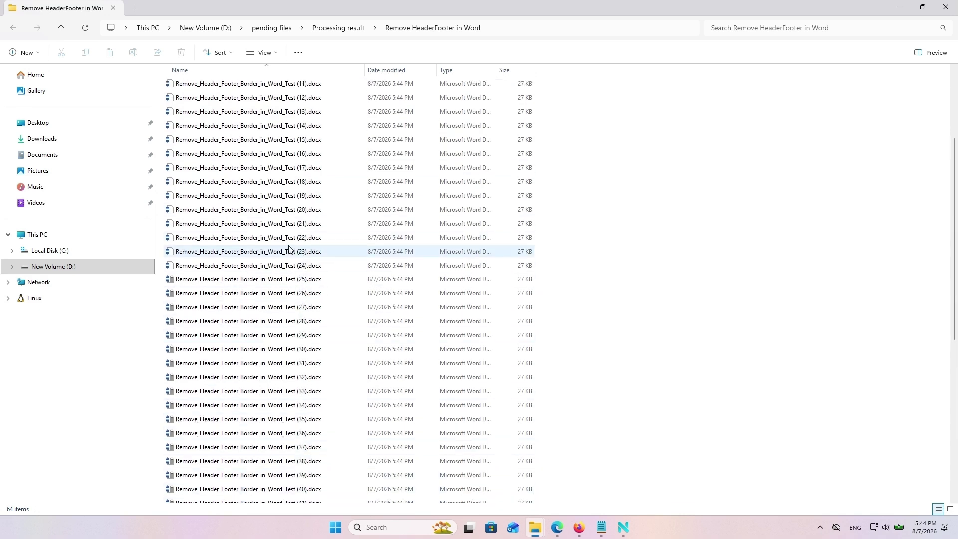
Open the processed Remove_Header_Footer_Border_in_Word_Test (1).docx and check the headers, footers and borders on all its pages.
{"action": "scroll", "coordinate": [223, 224], "scroll_direction": "up", "scroll_amount": 4}
{"action": "double_click", "coordinate": [244, 86]}
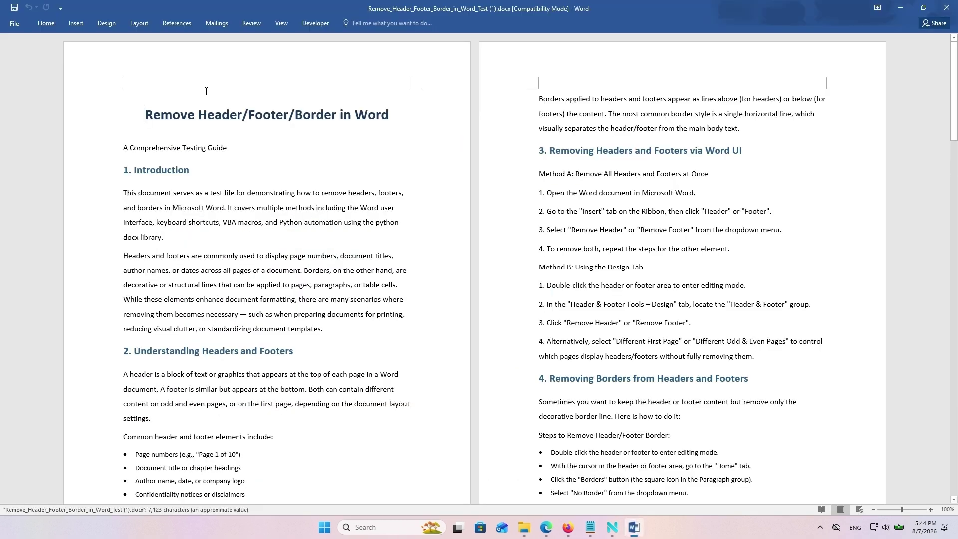
{"action": "scroll", "coordinate": [486, 333], "scroll_direction": "down", "scroll_amount": 3}
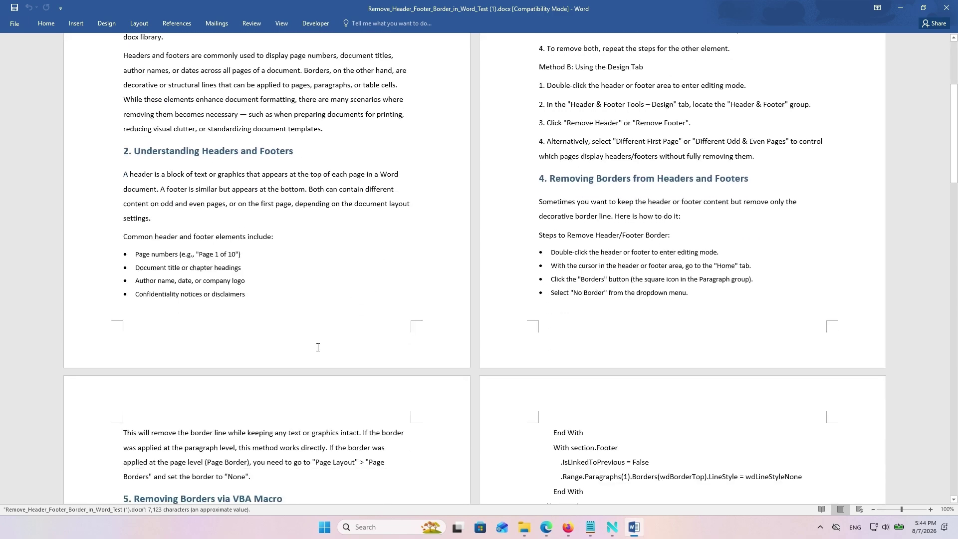
{"action": "scroll", "coordinate": [285, 327], "scroll_direction": "down", "scroll_amount": 5}
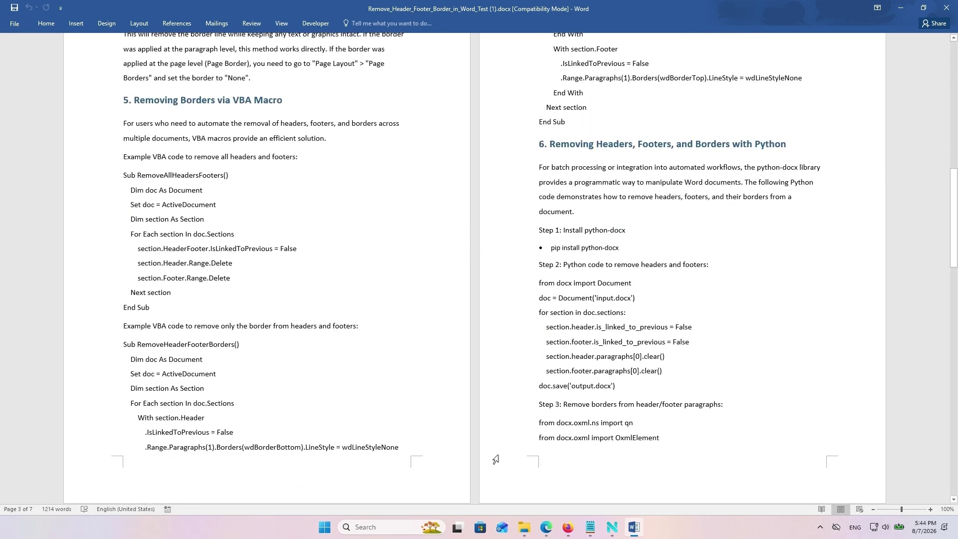
{"action": "scroll", "coordinate": [325, 288], "scroll_direction": "down", "scroll_amount": 4}
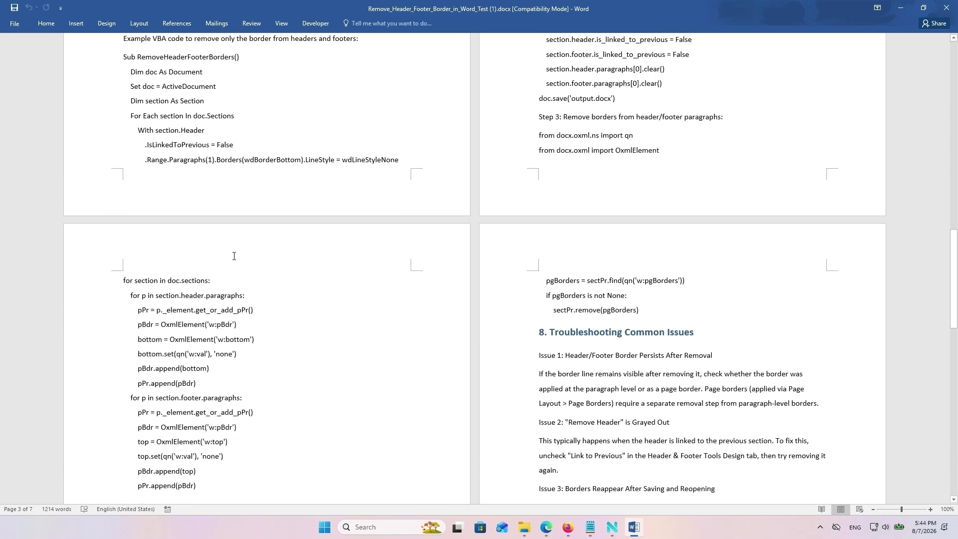
{"action": "scroll", "coordinate": [368, 268], "scroll_direction": "down", "scroll_amount": 5}
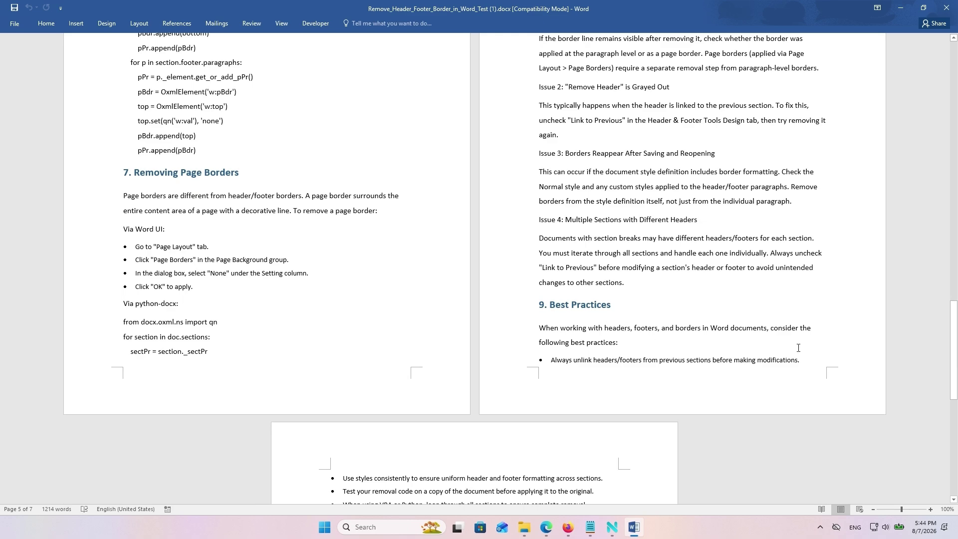
{"action": "scroll", "coordinate": [510, 360], "scroll_direction": "down", "scroll_amount": 7}
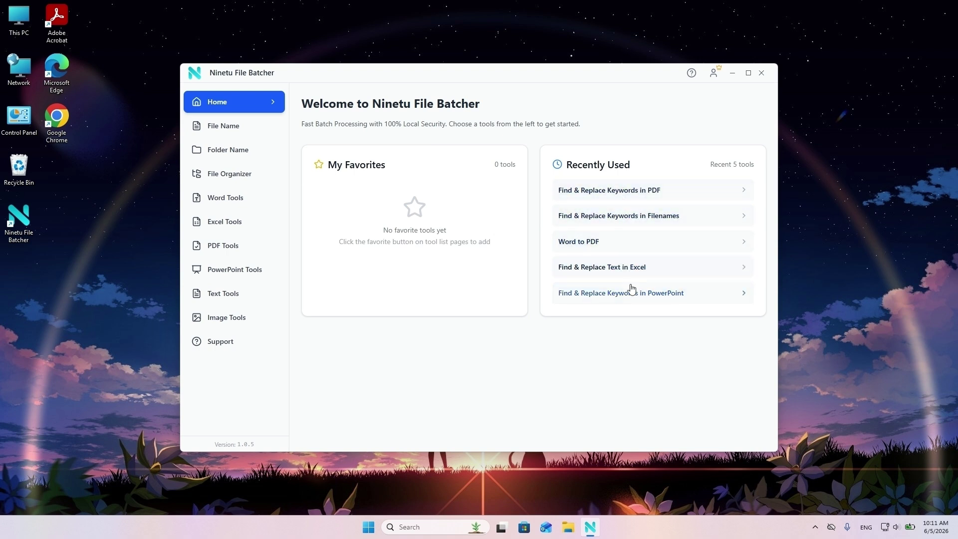
Browse the Word, Excel and PDF tool collections in Ninetu File Batcher.
{"action": "left_click", "coordinate": [225, 200]}
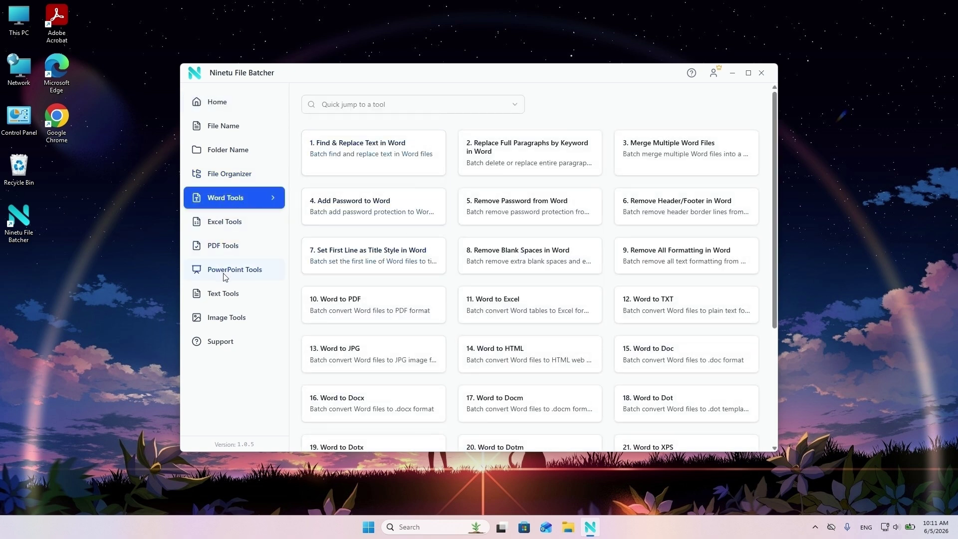
{"action": "left_click", "coordinate": [228, 223]}
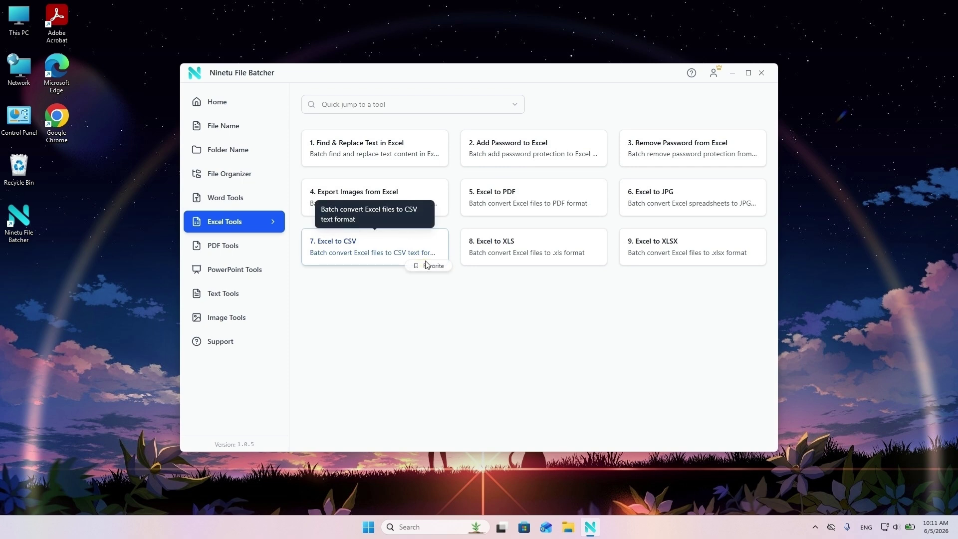
{"action": "left_click", "coordinate": [222, 247]}
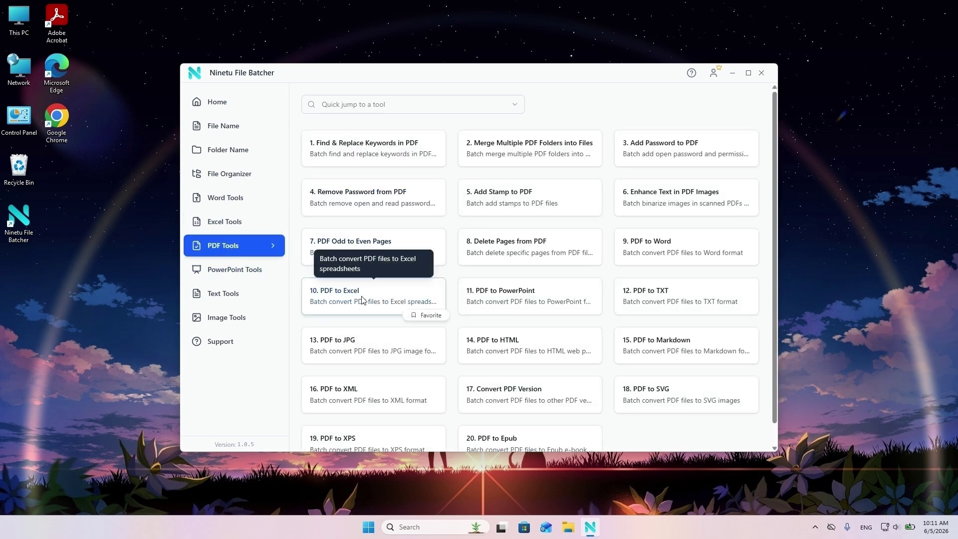
Browse the PowerPoint and Image tool collections, then check the favorite and recently used tools on the Home page.
{"action": "left_click", "coordinate": [235, 271]}
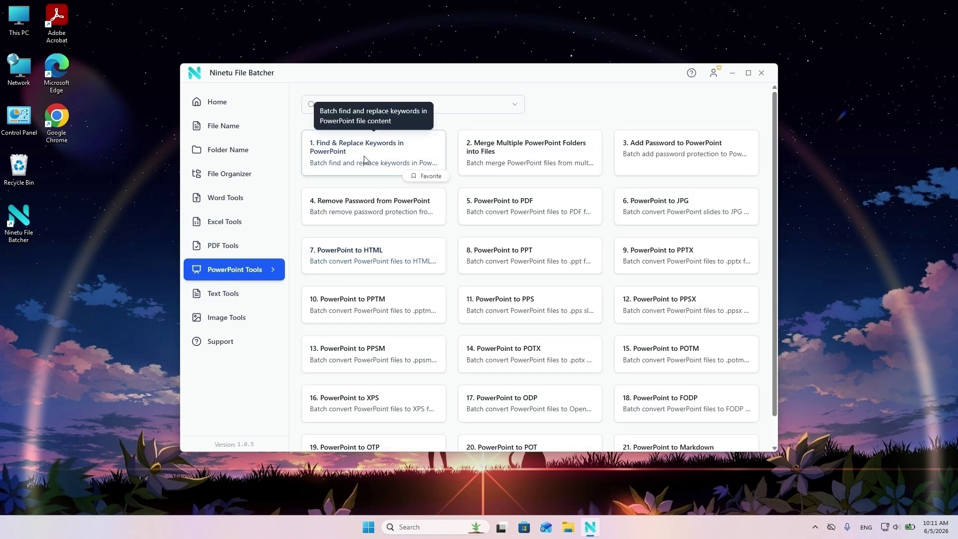
{"action": "left_click", "coordinate": [222, 318]}
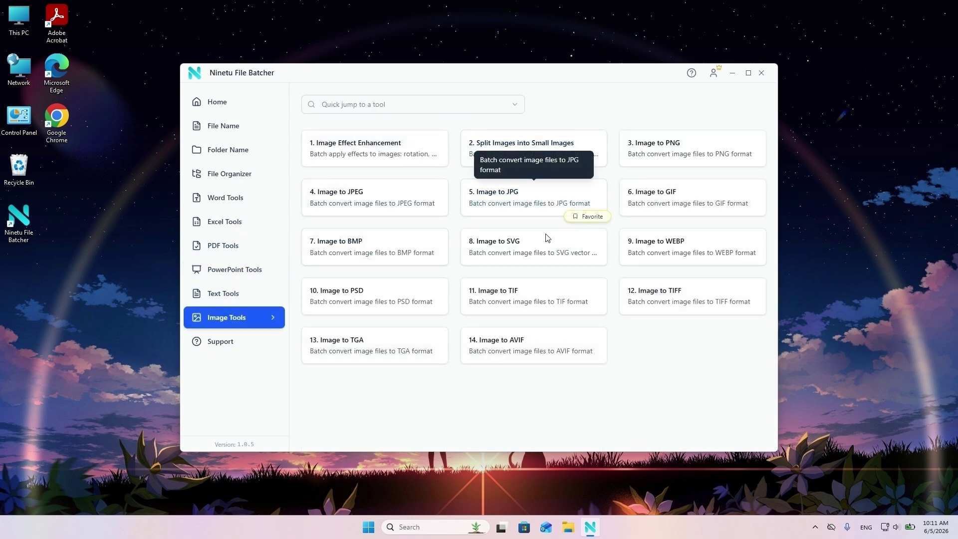
{"action": "left_click", "coordinate": [220, 105]}
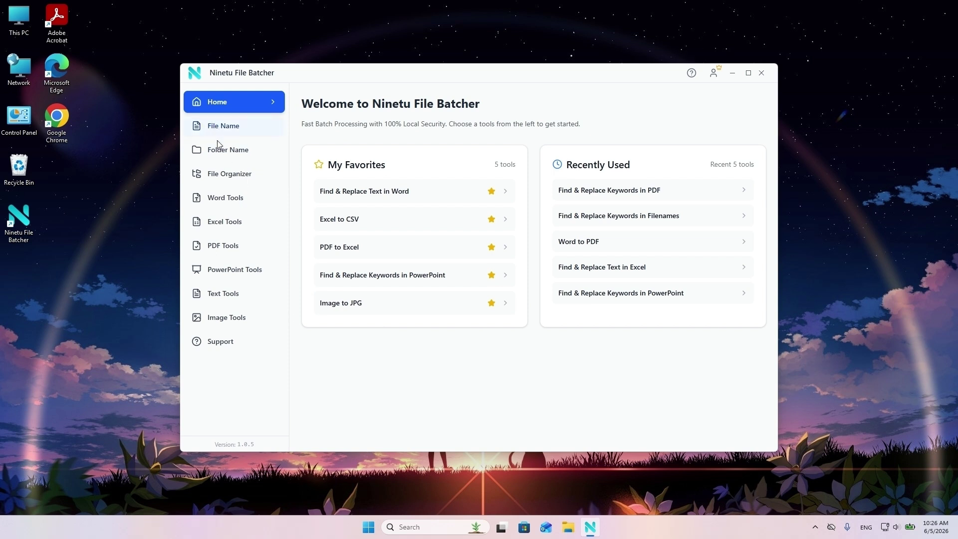
Open a new support request form and place the cursor in its Subject field.
{"action": "left_click", "coordinate": [227, 345]}
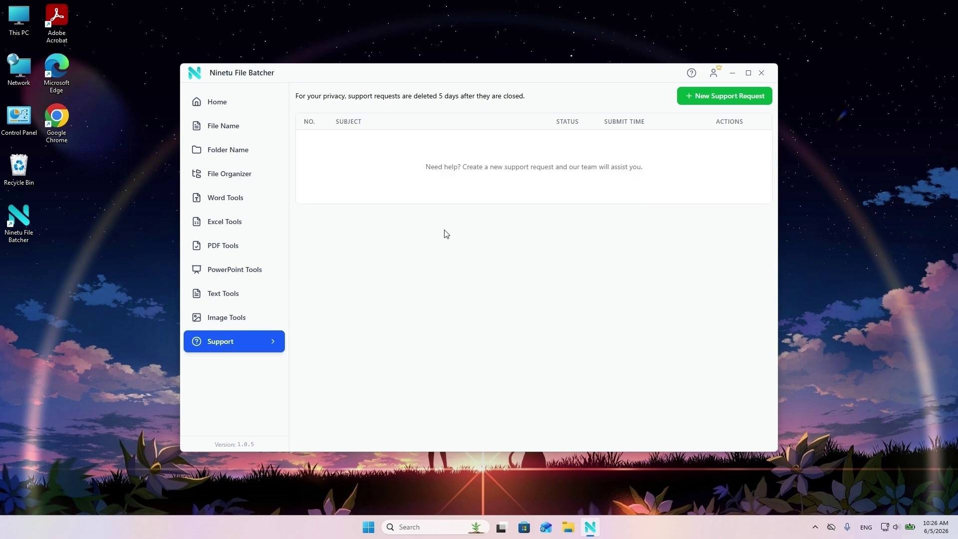
{"action": "left_click", "coordinate": [718, 100]}
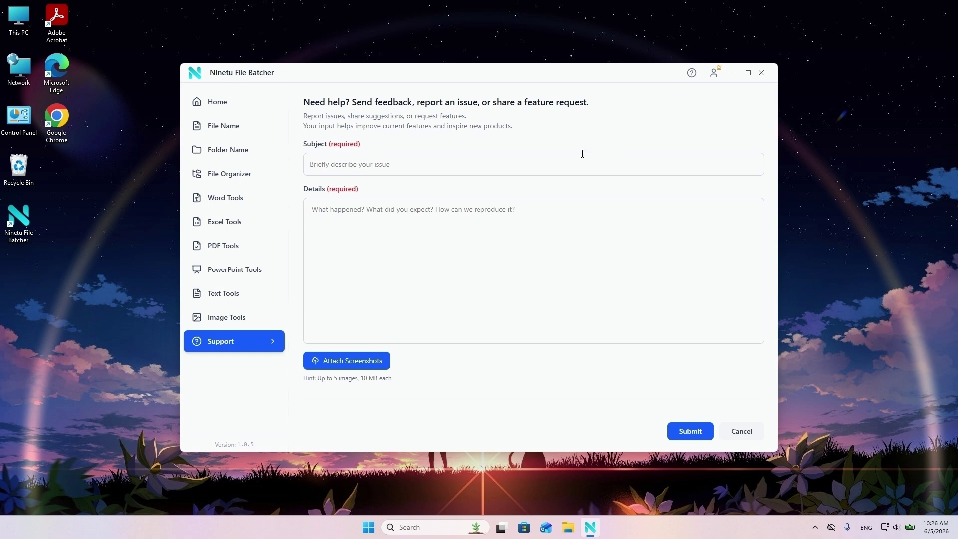
{"action": "left_click", "coordinate": [543, 159]}
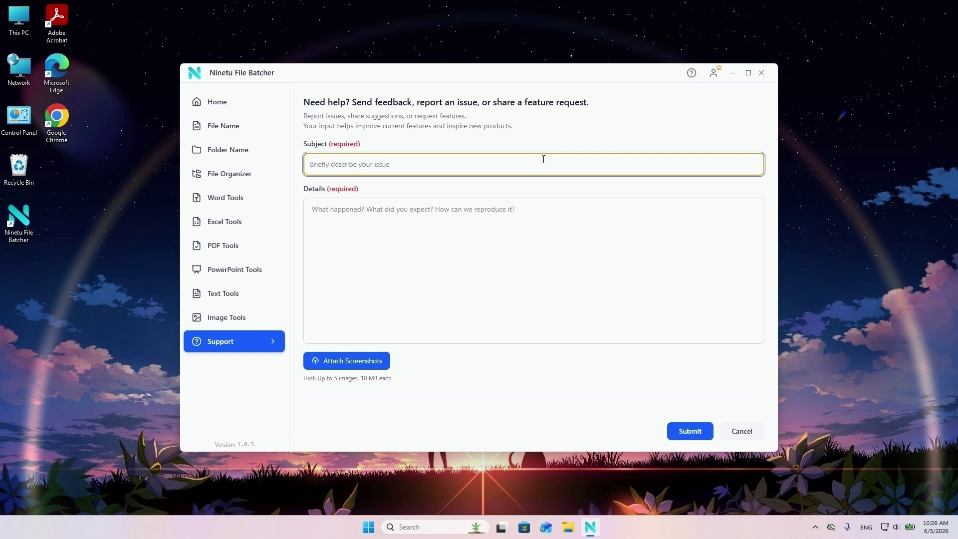
{"action": "left_click", "coordinate": [722, 104]}
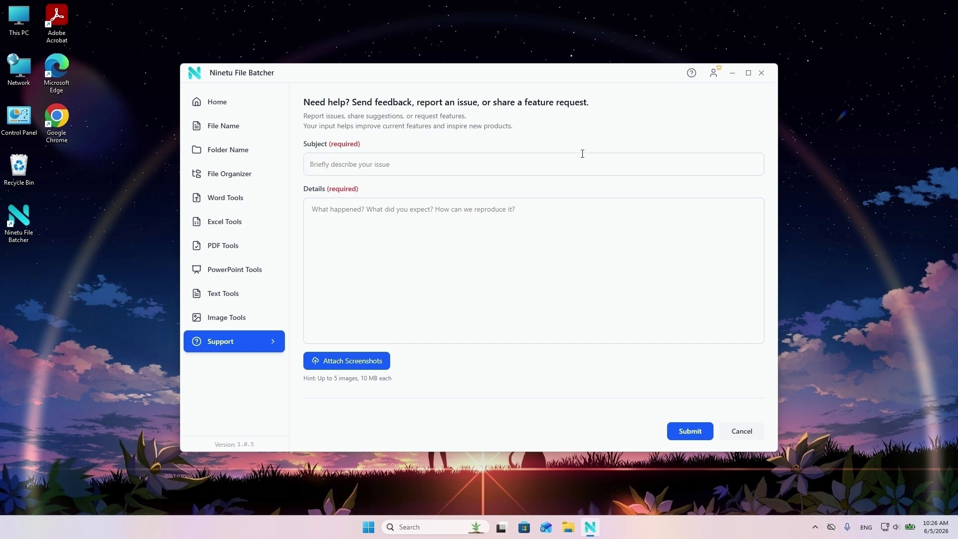
{"action": "left_click", "coordinate": [544, 159]}
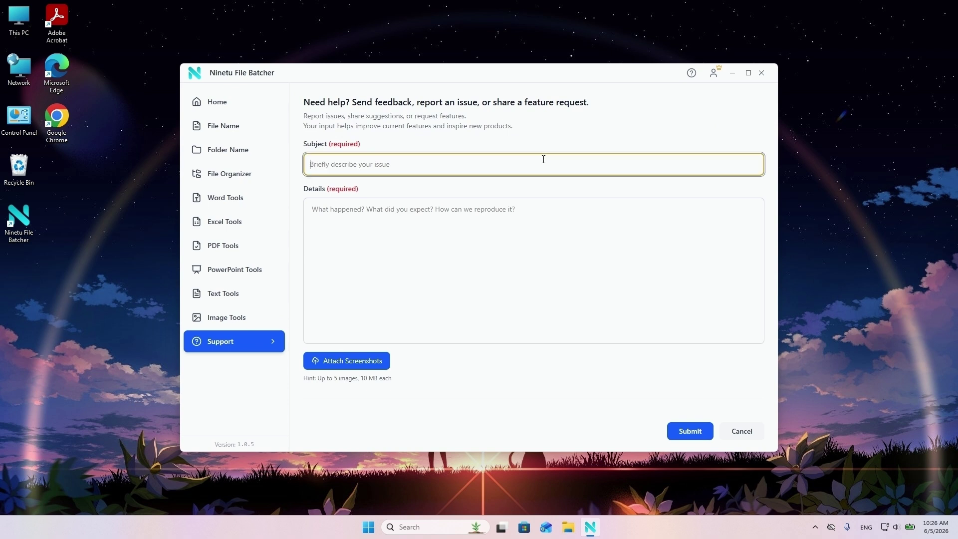